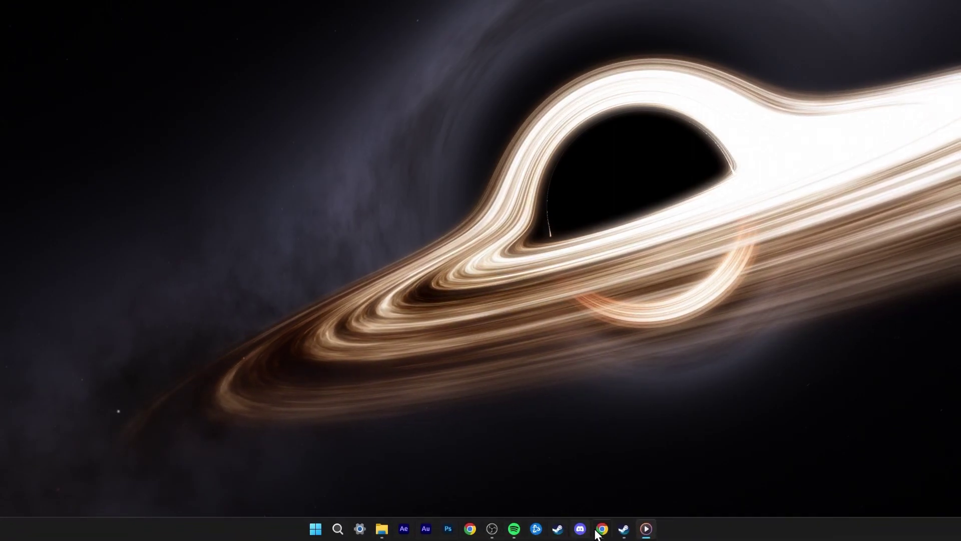
- Launch Steam from the taskbar so the Store page with featured games appears
left_click(624, 529)
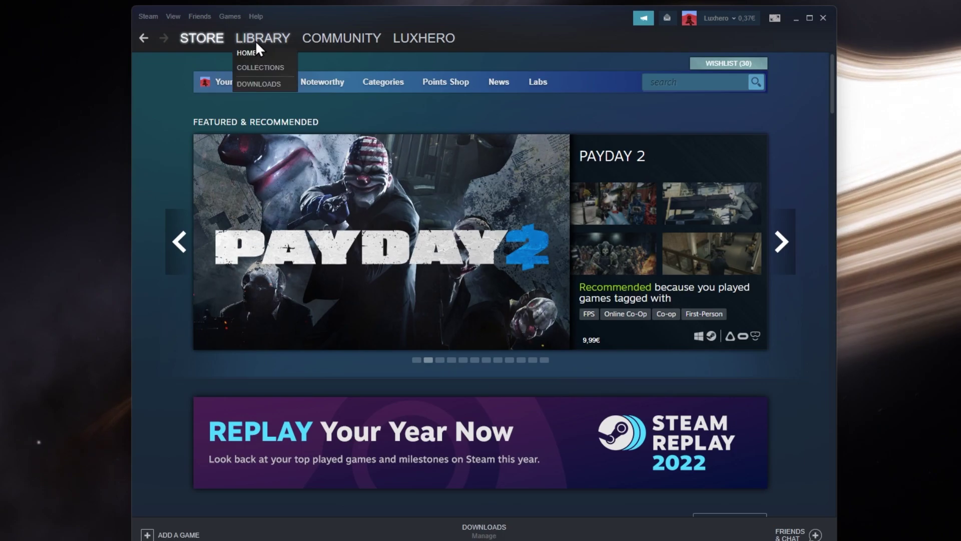
- From Library Home, open the Properties dialog of Counter-Strike: Global Offensive
left_click(248, 52)
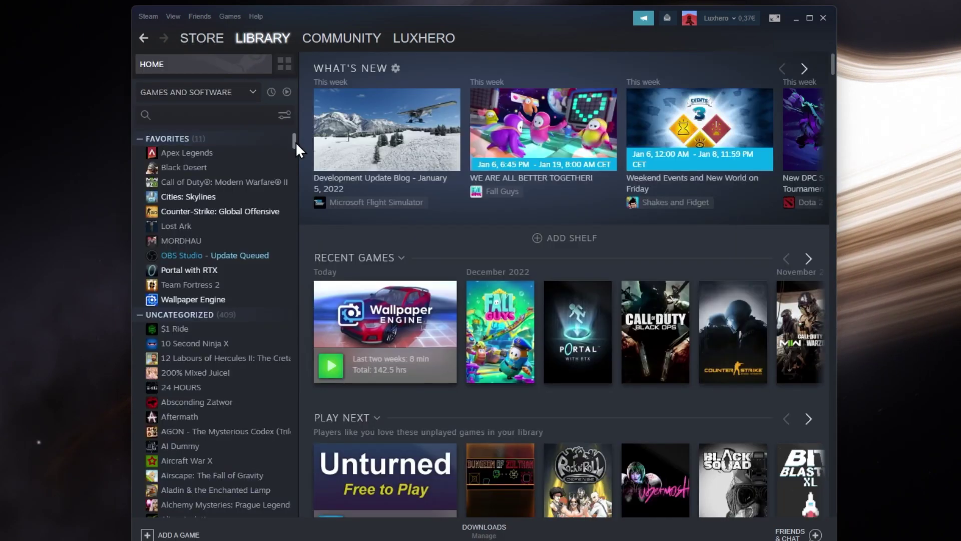
scroll(295, 142, "down", 5)
scroll(299, 149, "up", 3)
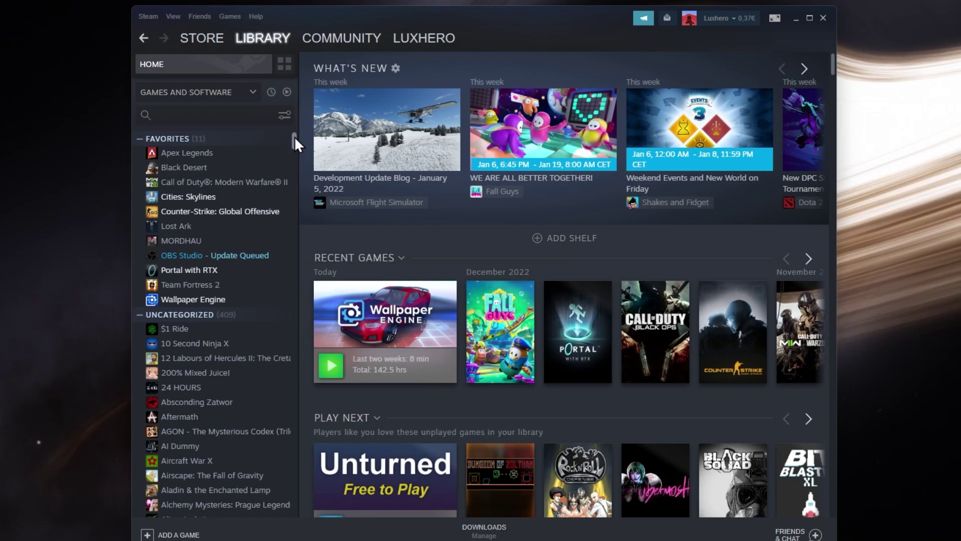
left_click(274, 212)
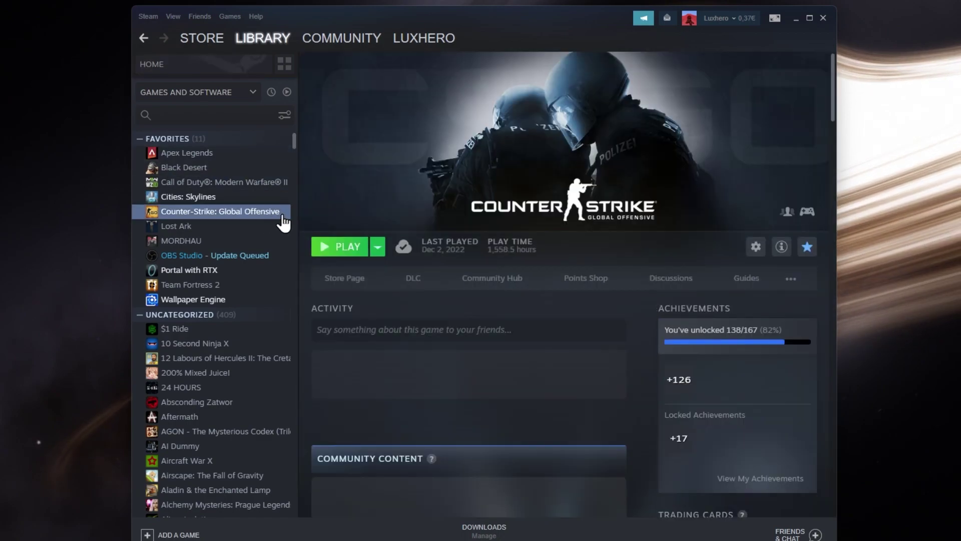
right_click(283, 215)
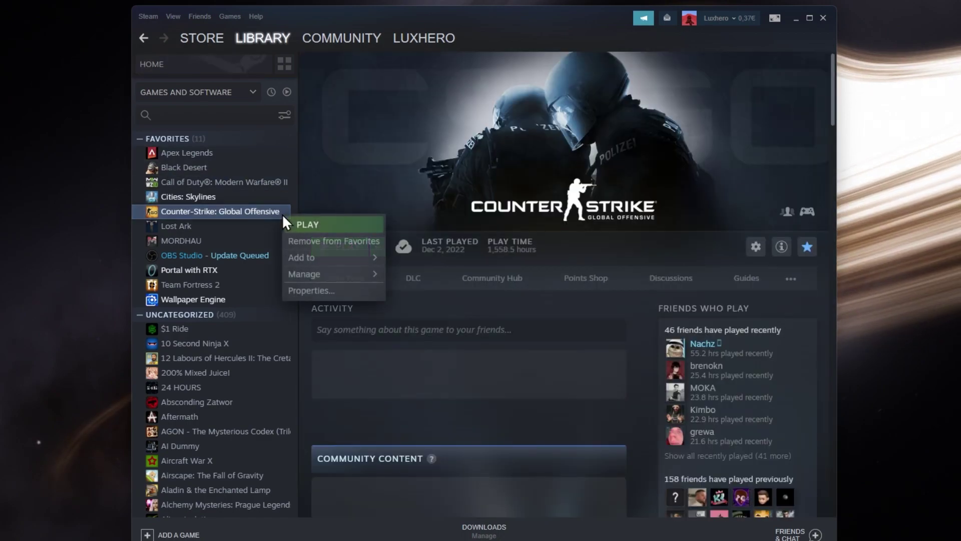
left_click(365, 290)
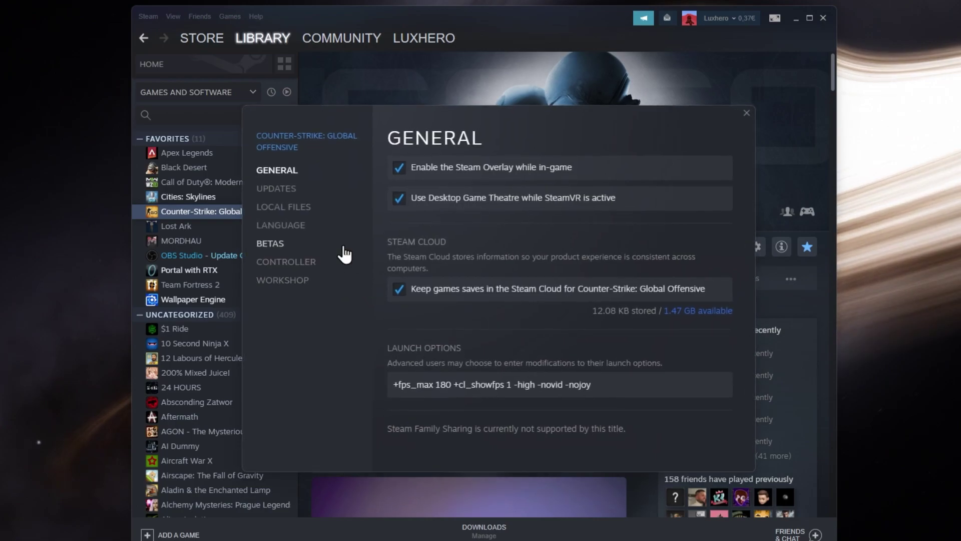
- Show the Local Files page for Counter-Strike: Global Offensive, listing 29.7 GB on drive C
left_click(315, 209)
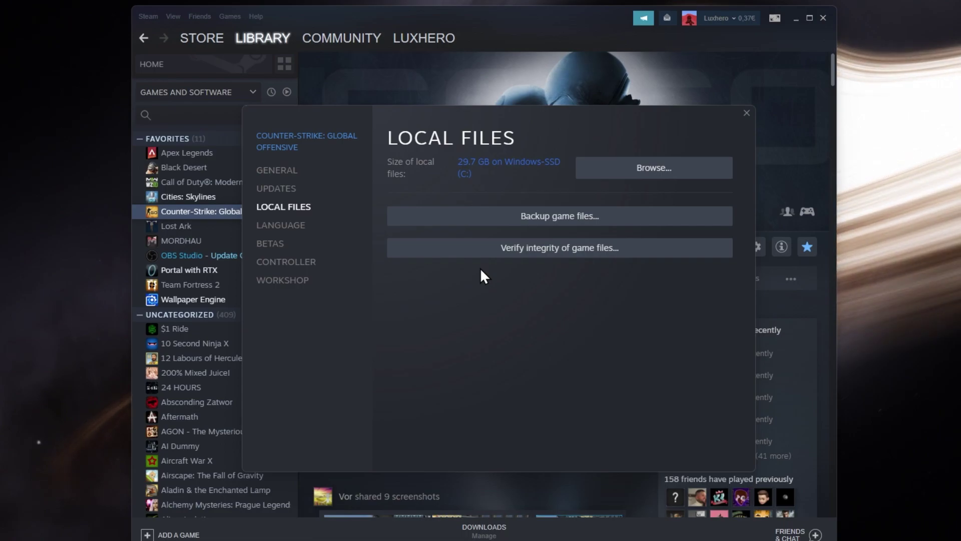
- Close the game properties, open Steam's Downloads settings, and minimize the main Steam window
left_click(745, 114)
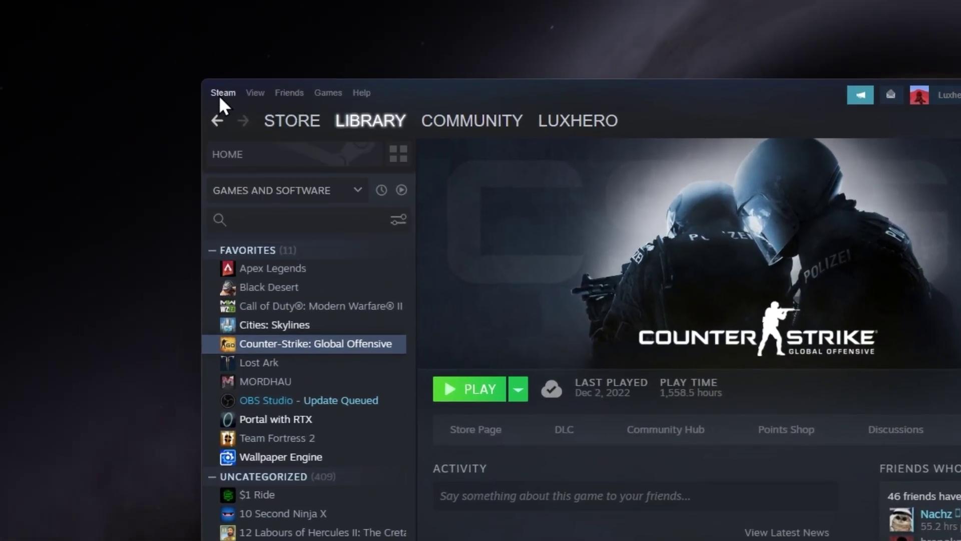
left_click(222, 95)
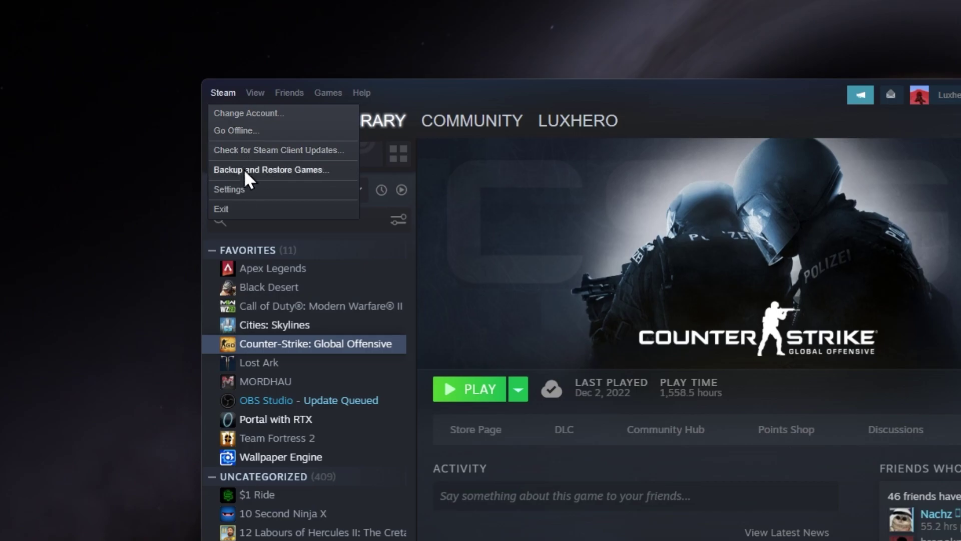
left_click(229, 189)
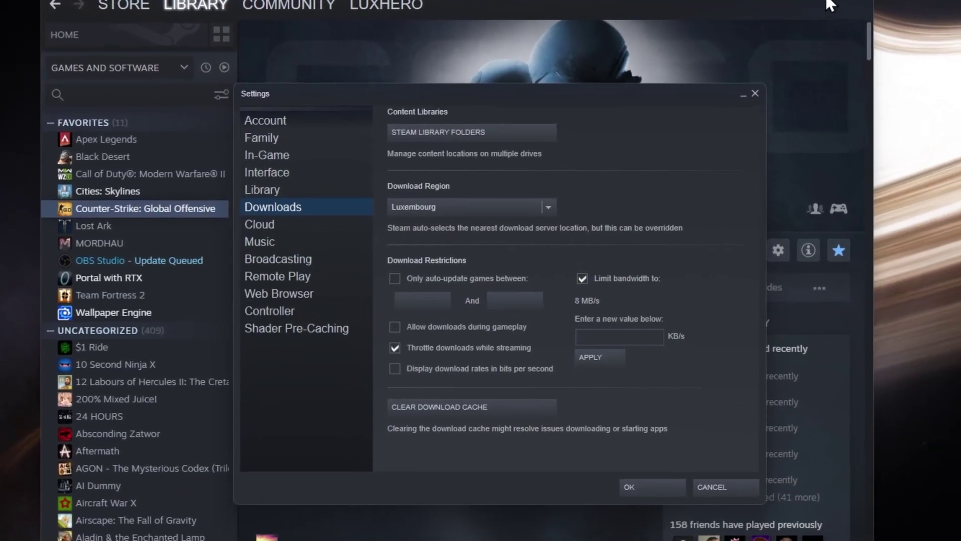
left_click(921, 28)
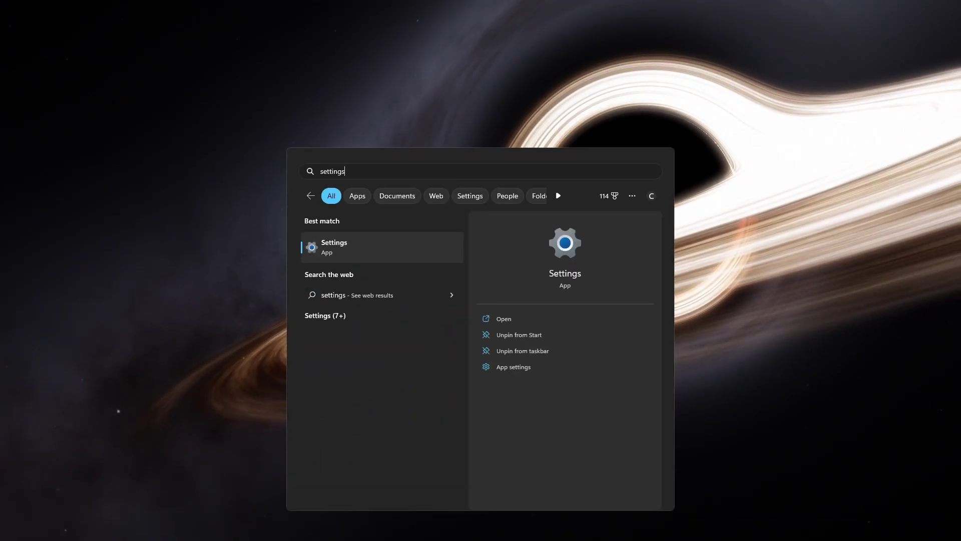
- Open Windows Settings and reach System > Storage > Temporary files for drive C
key("Return")
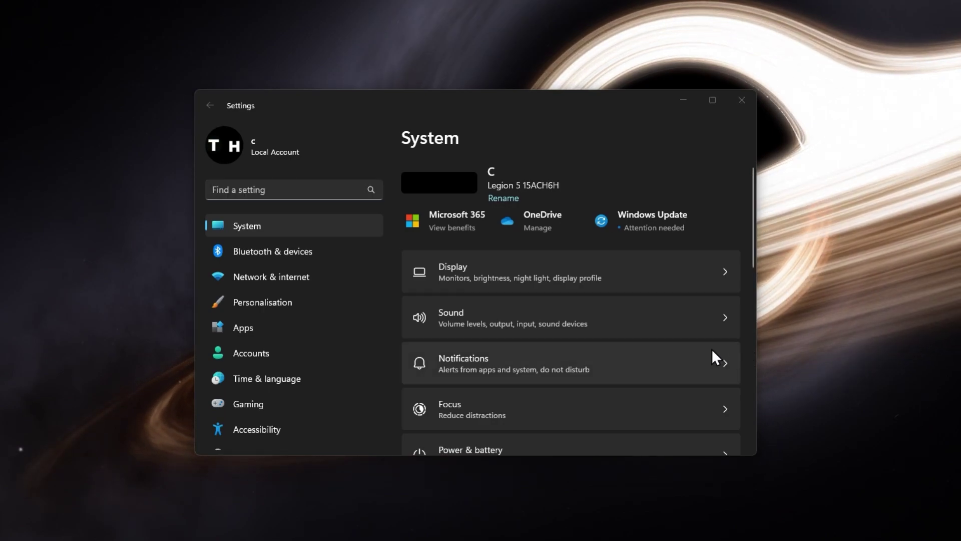
scroll(639, 342, "down", 5)
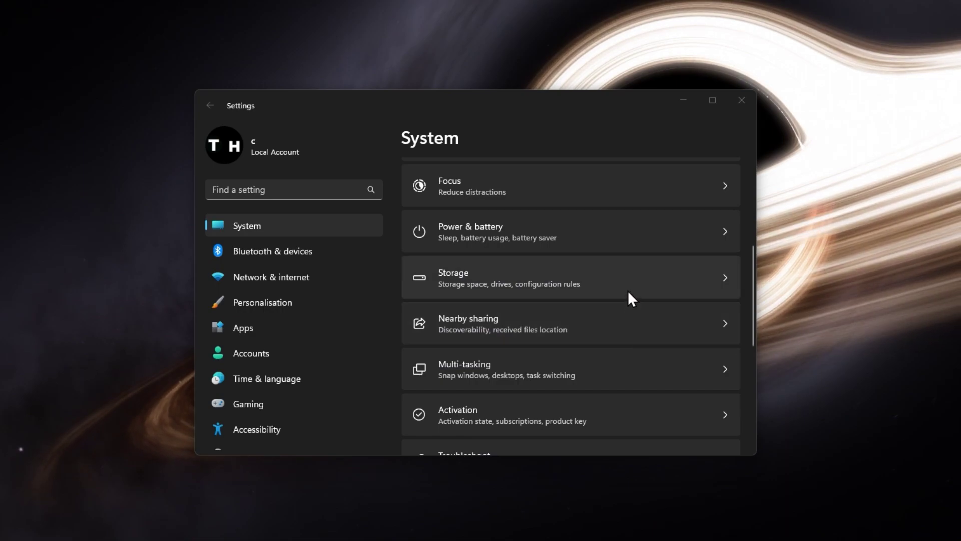
left_click(627, 290)
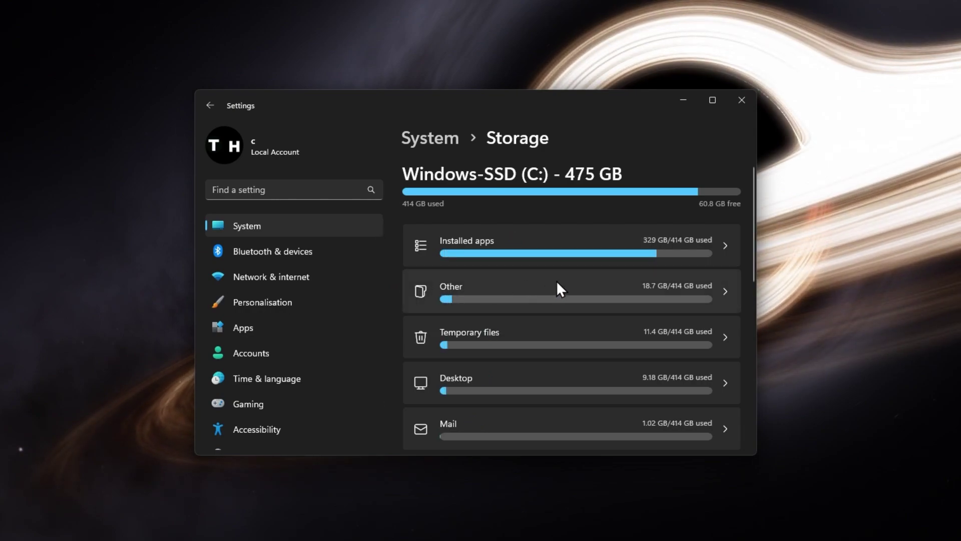
left_click(634, 328)
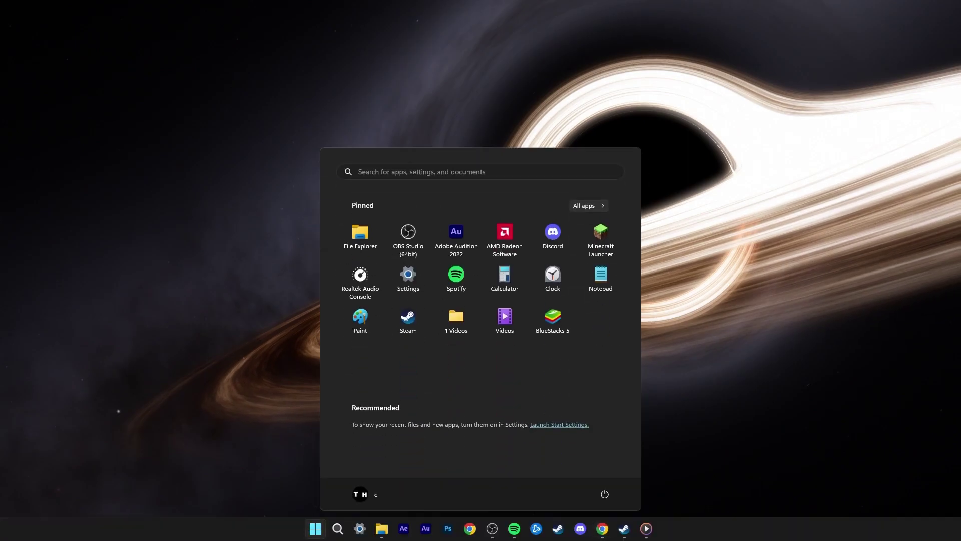
- Launch Task Manager from Start search, searching 'task' after a mistyped first attempt
type("task manaer")
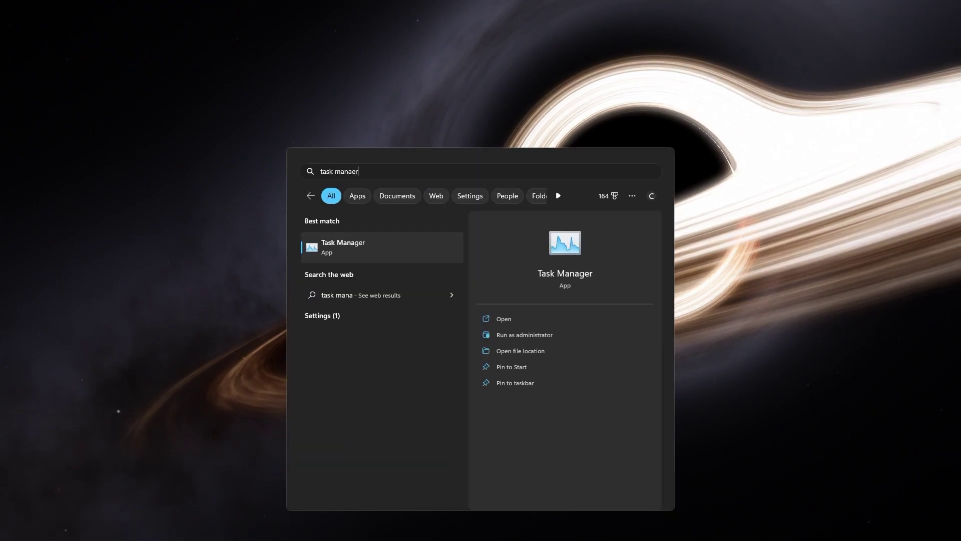
key("Return")
key("alt+F4")
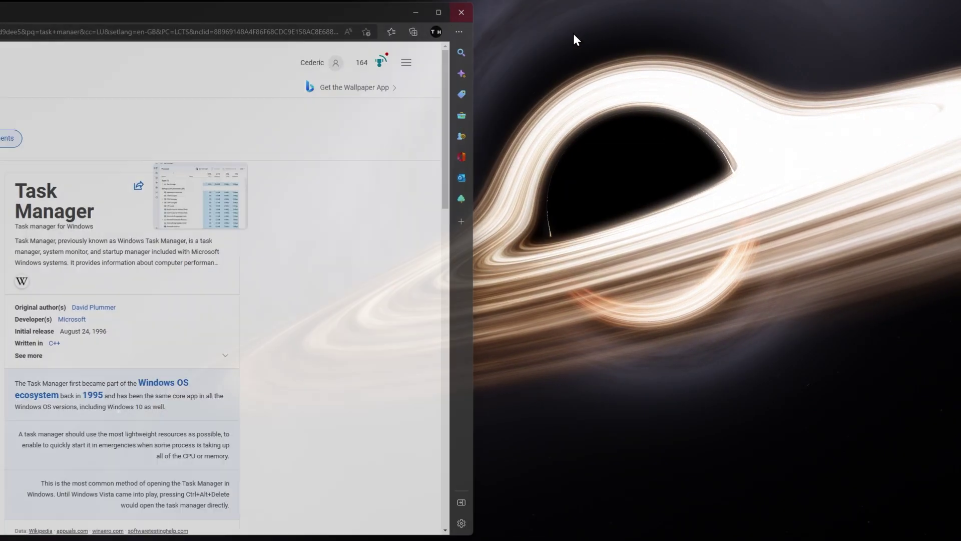
key("super")
type("task")
key("Return")
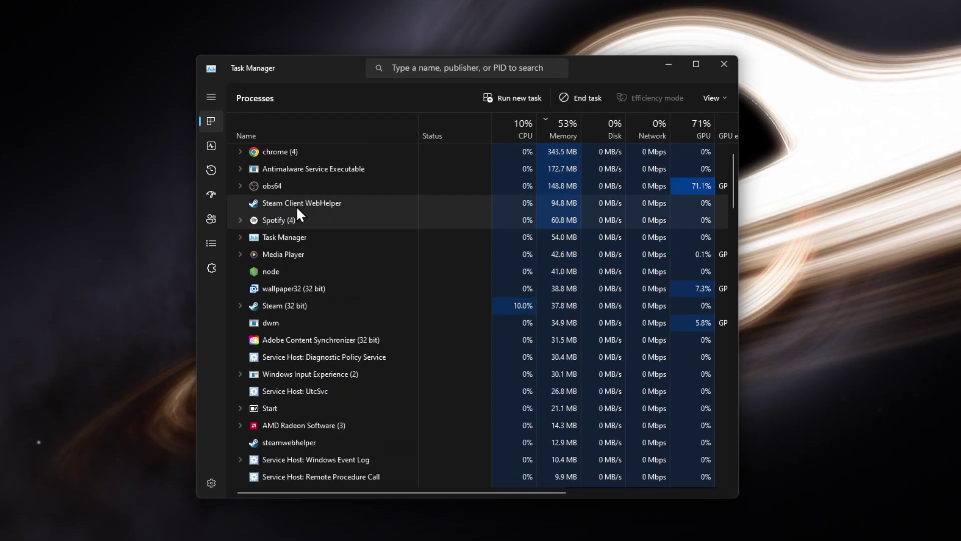
- Sort processes by memory, largest first, and inspect the Creative Cloud, OBS and Adobe entries
left_click(566, 129)
left_click(567, 129)
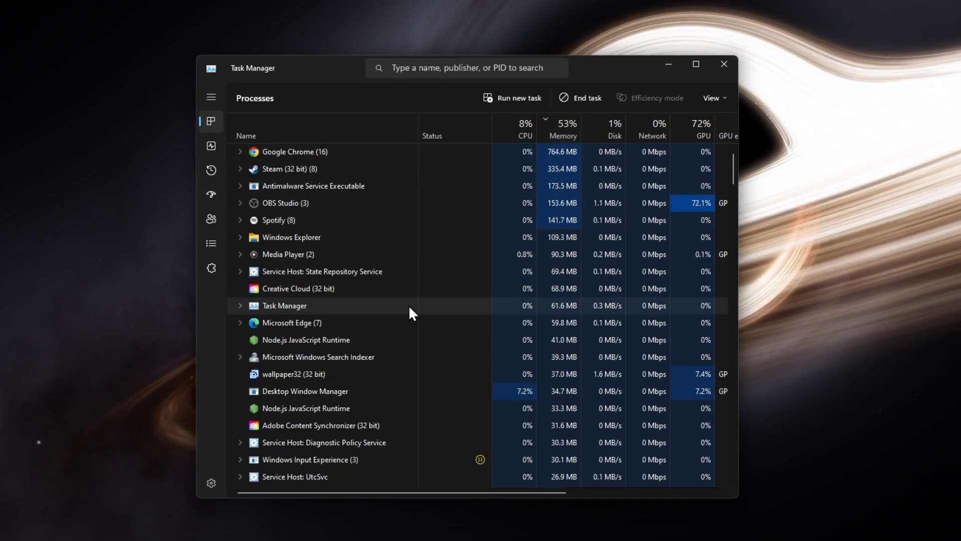
right_click(405, 289)
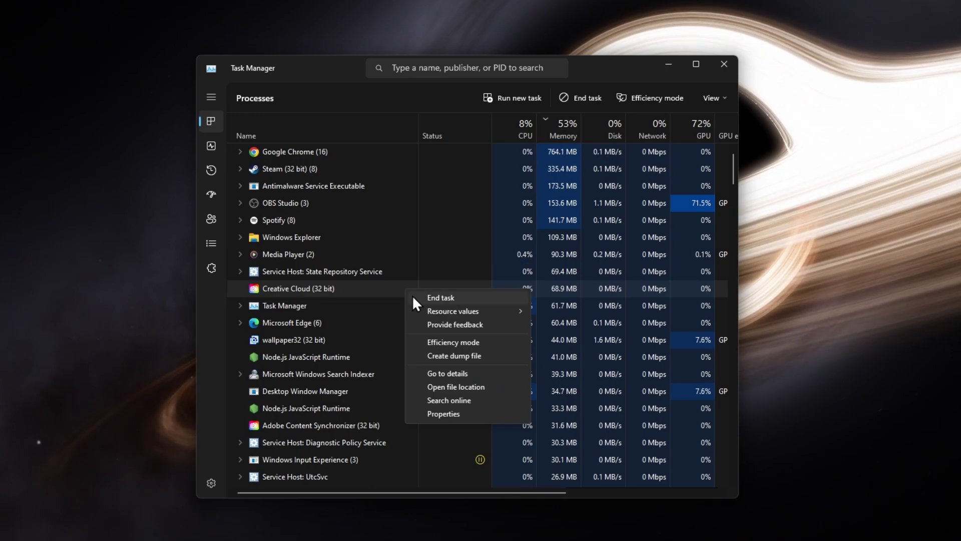
left_click(385, 208)
right_click(386, 208)
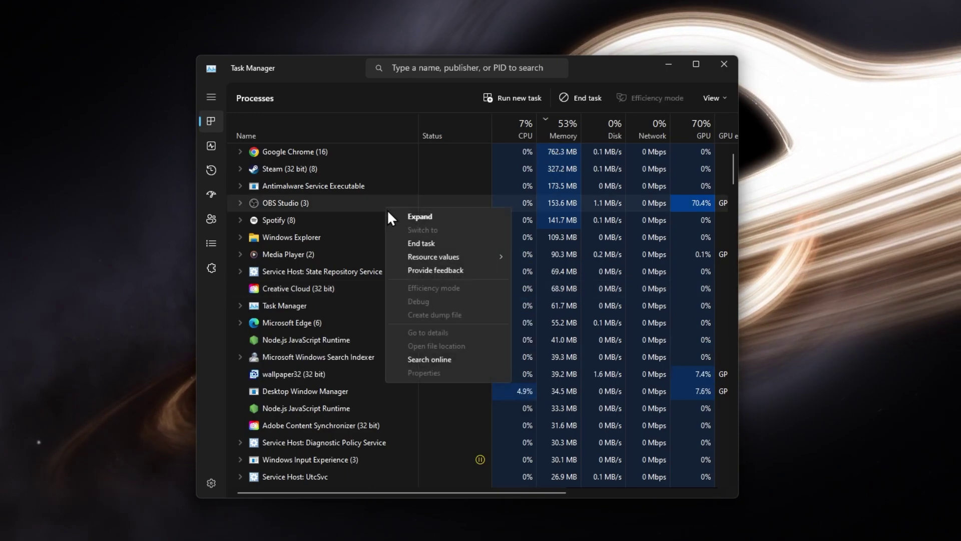
left_click(390, 172)
left_click(387, 426)
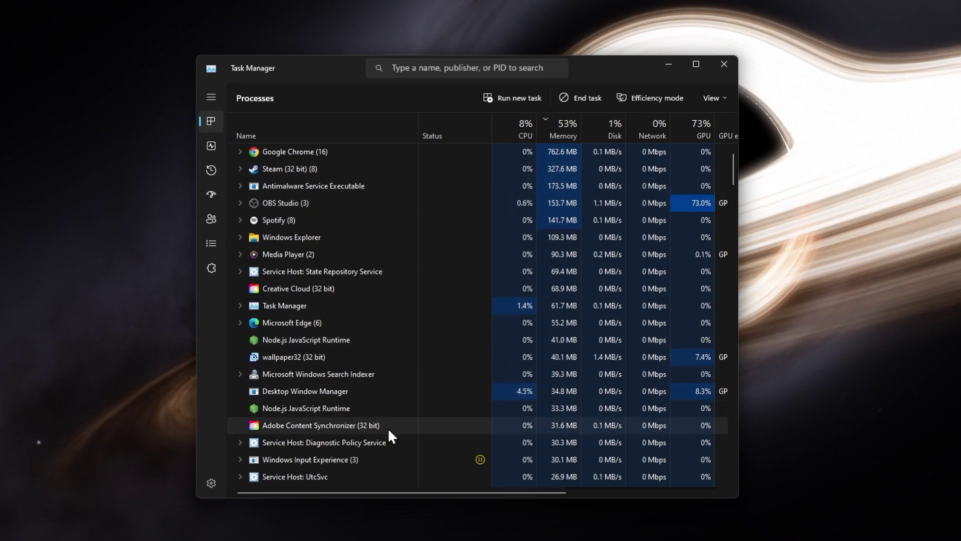
right_click(387, 428)
left_click(367, 388)
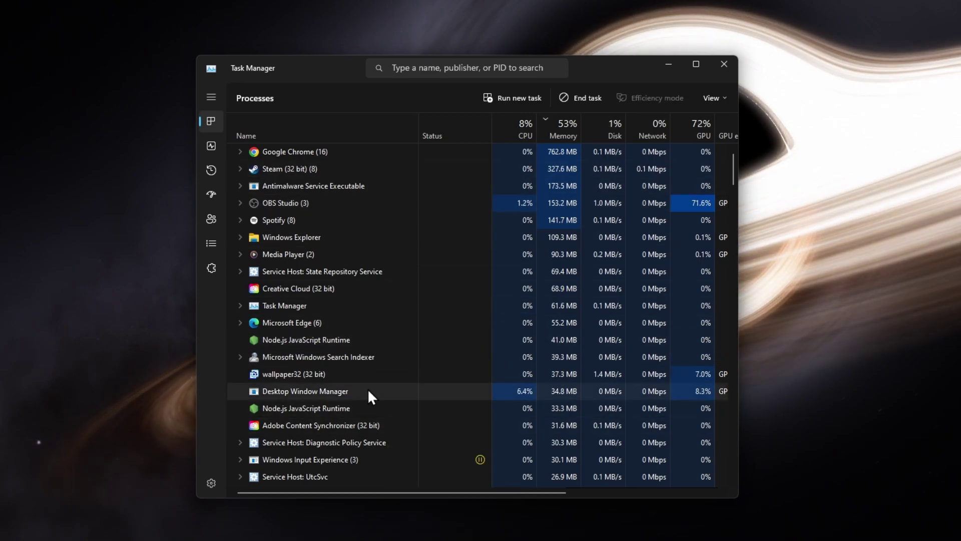
- End the Microsoft Edge process group
scroll(368, 387, "down", 3)
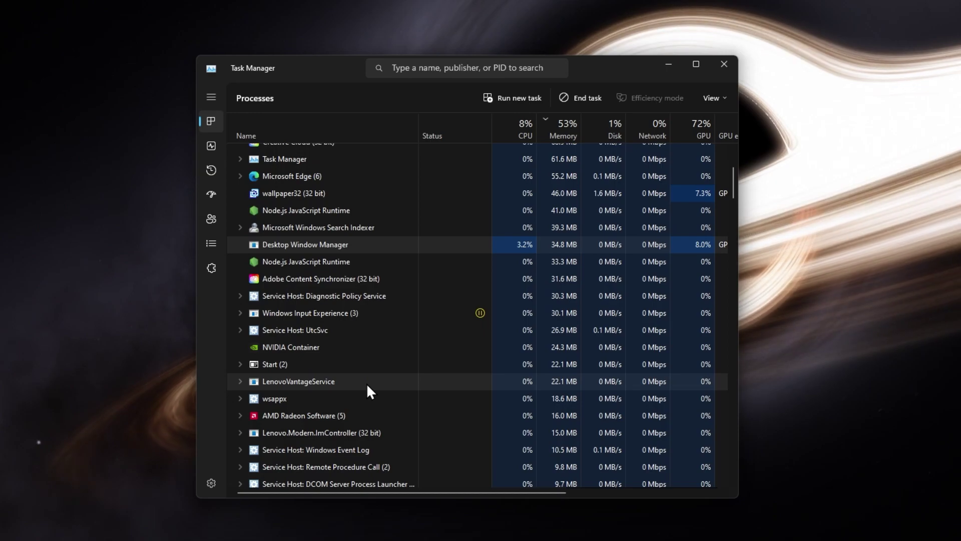
scroll(344, 370, "up", 3)
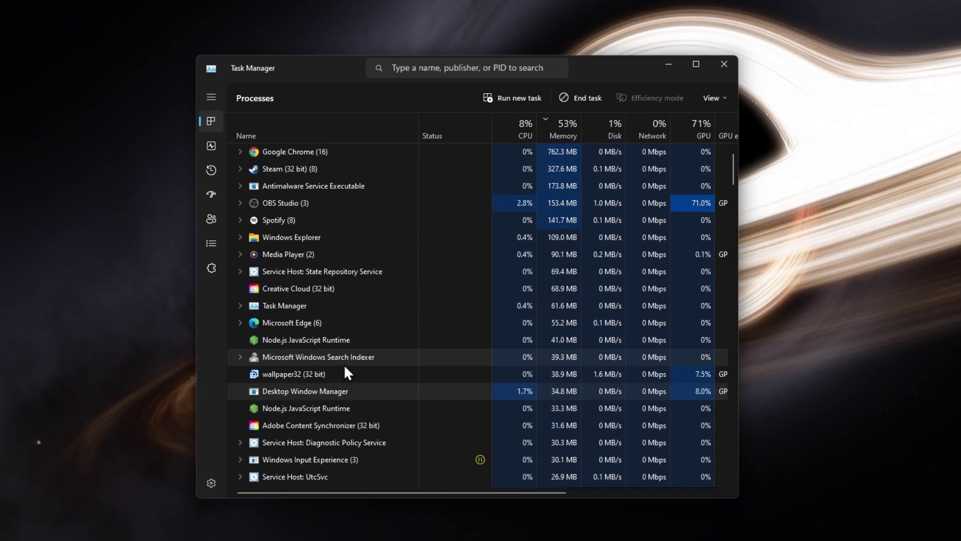
scroll(344, 368, "down", 3)
scroll(344, 368, "up", 2)
scroll(343, 365, "up", 1)
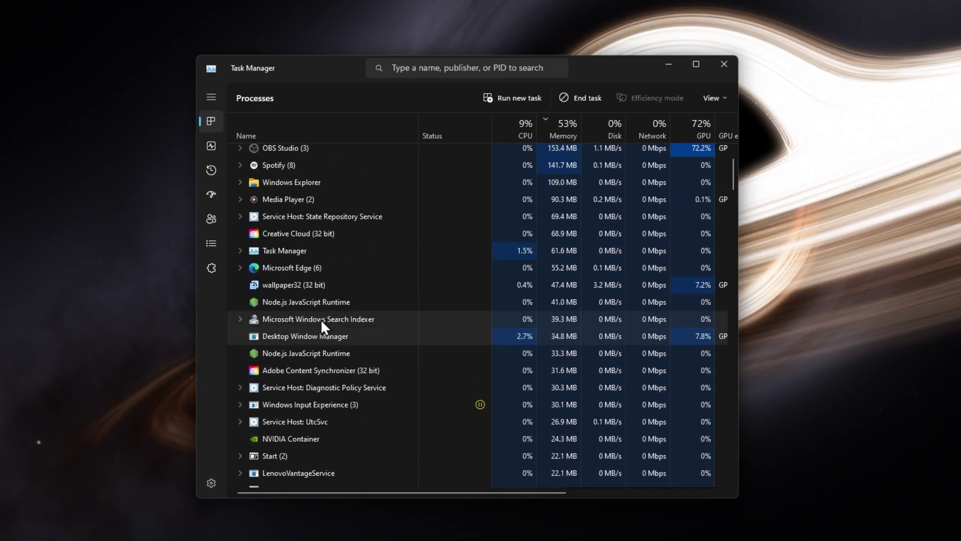
right_click(320, 265)
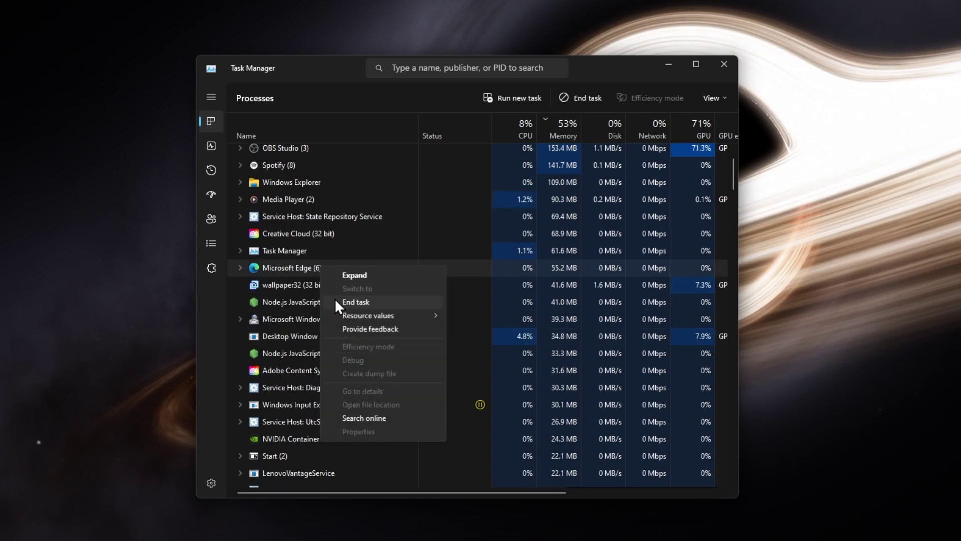
left_click(347, 302)
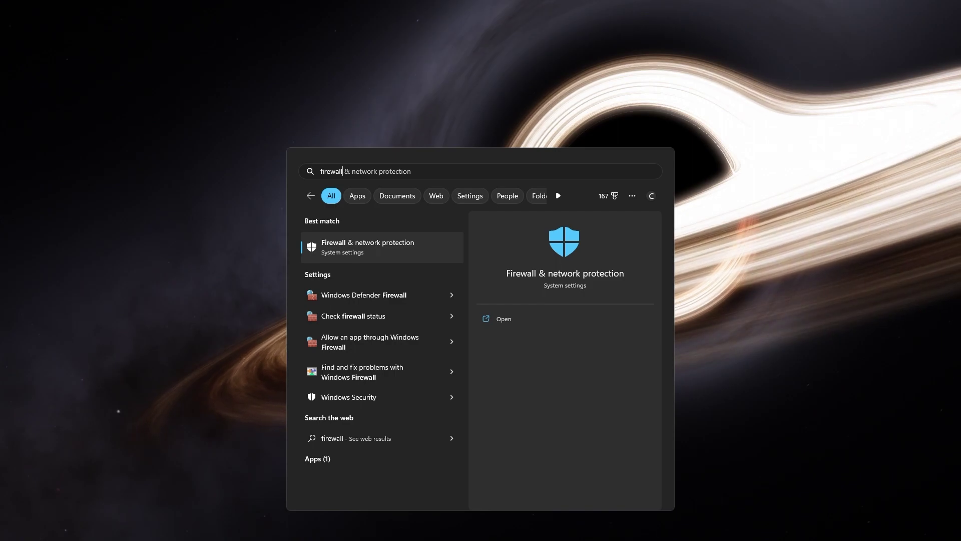
- Open Firewall & network protection and its list of apps allowed through the firewall
key("Return")
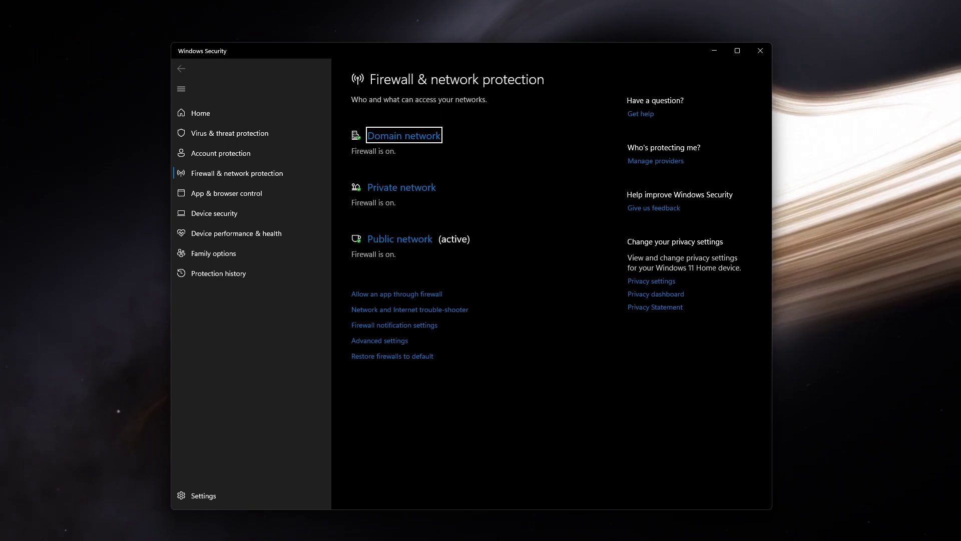
left_click(380, 295)
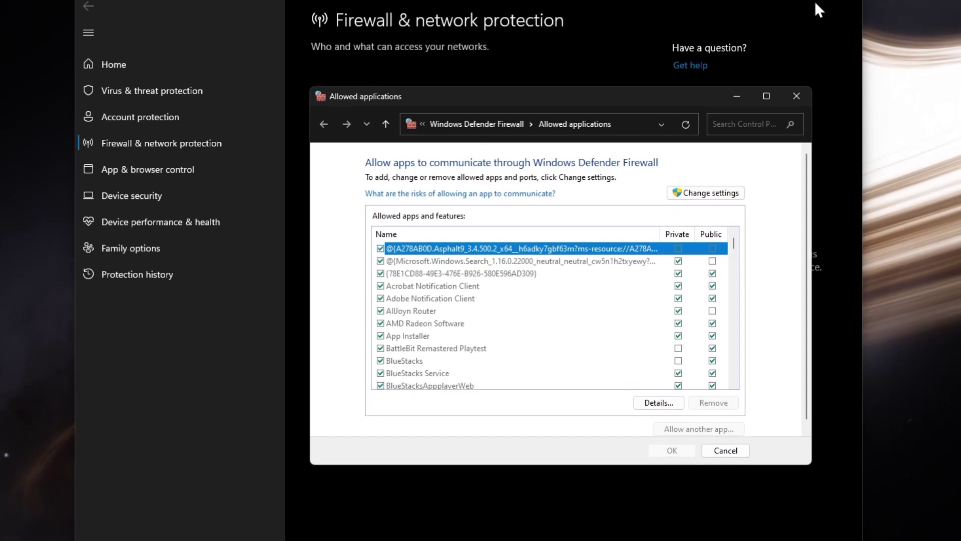
left_click(810, 11)
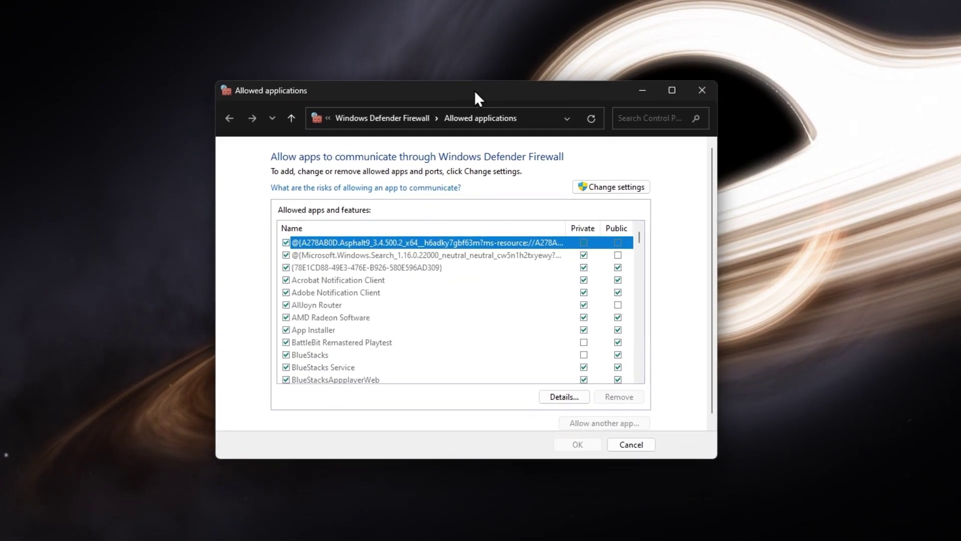
- Unlock the allowed-apps list via Change settings and confirm Steam is ticked for Private and Public
left_click(621, 185)
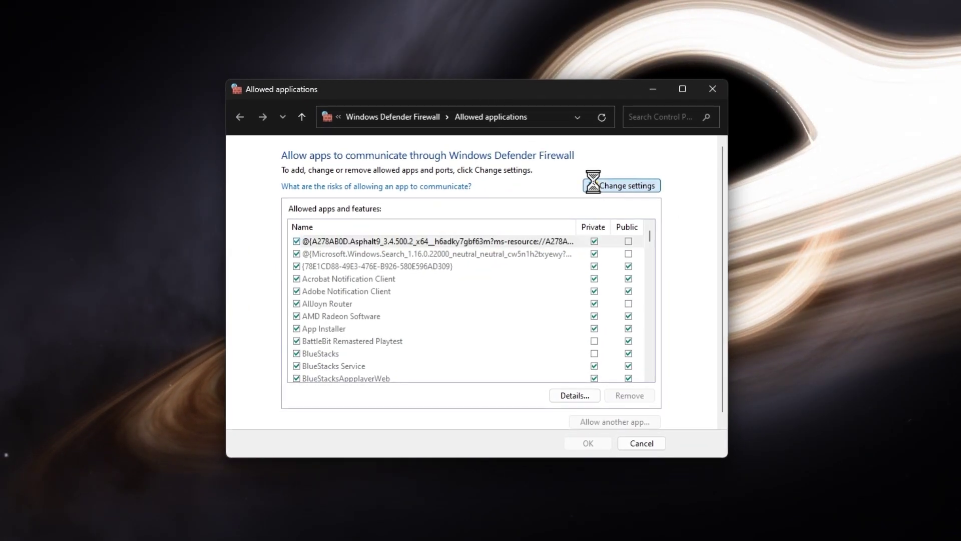
left_click(343, 305)
scroll(342, 305, "down", 15)
left_click(342, 306)
left_click(344, 312)
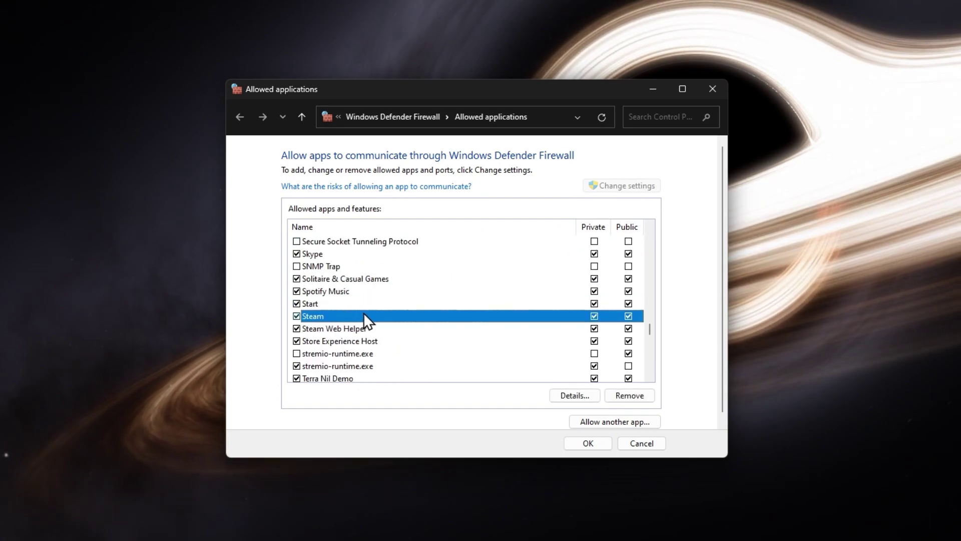